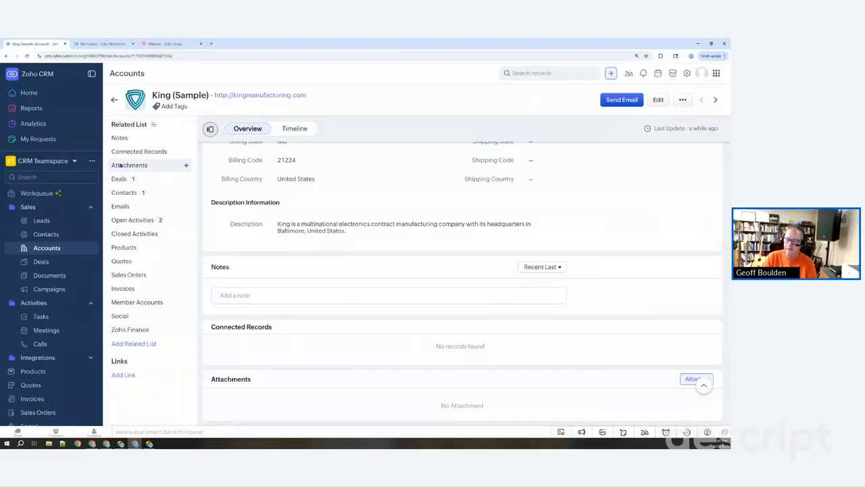
# Show the attachment source options for the King (Sample) account.
pyautogui.click(146, 165)
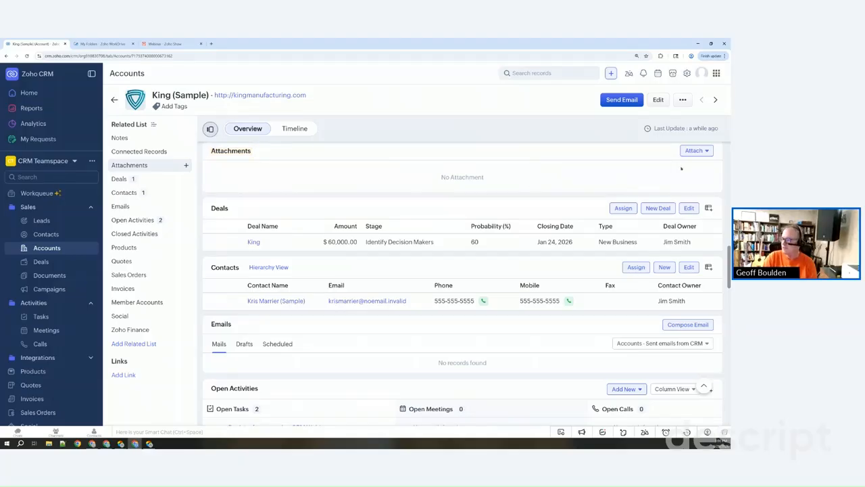
pyautogui.click(696, 151)
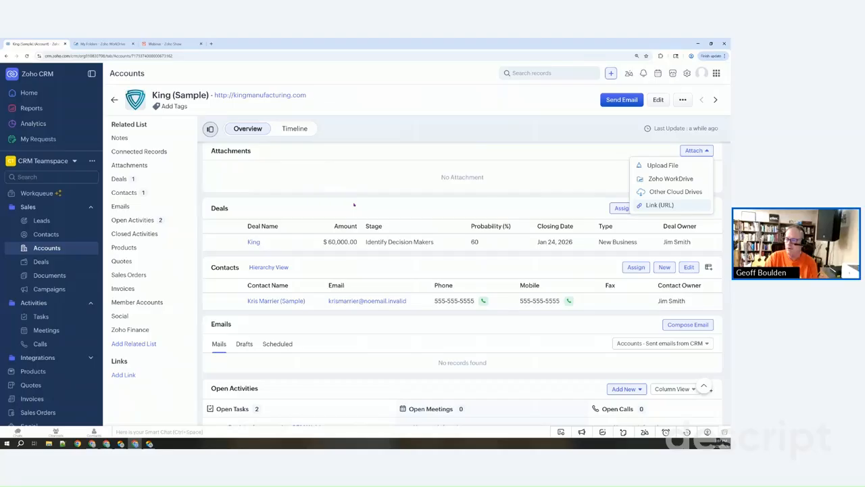
# Open the Storage settings under Data Administration in Setup, and review the data storage and the file storage.
pyautogui.click(687, 75)
pyautogui.click(687, 74)
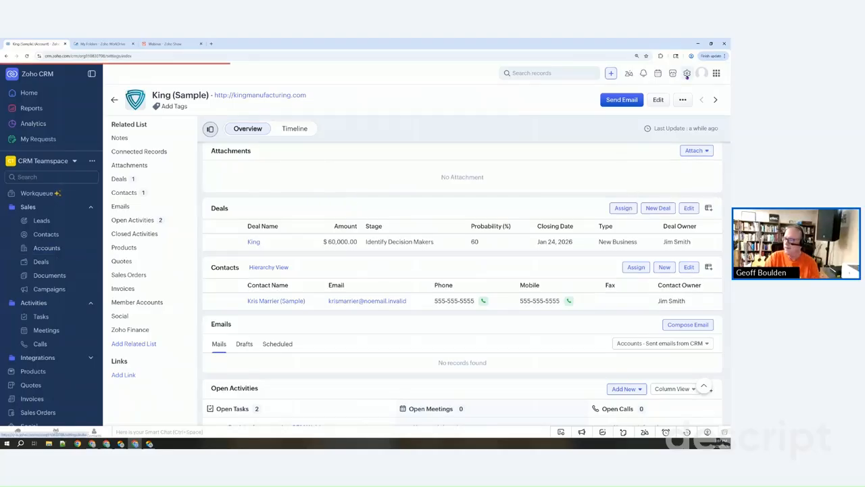
pyautogui.scroll(-2, 254, 207)
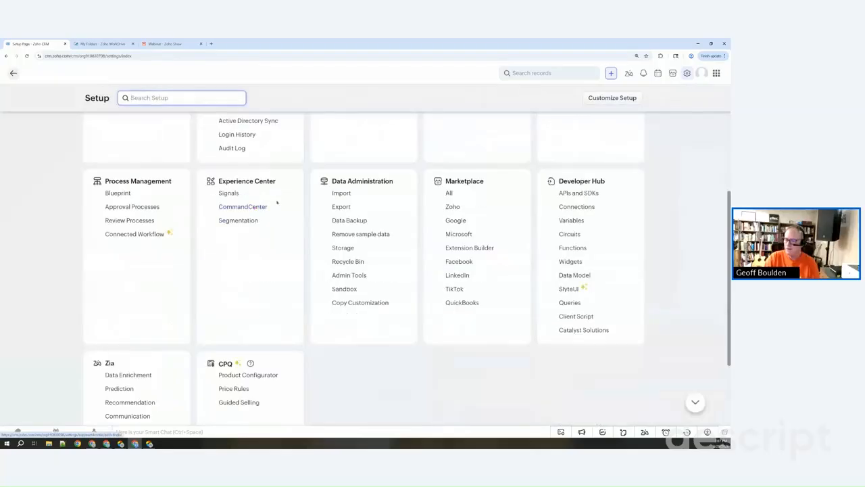
pyautogui.click(342, 248)
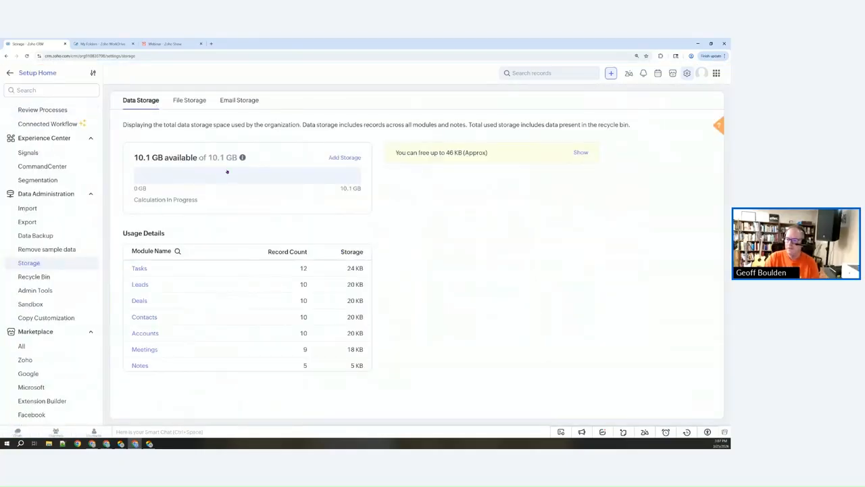
pyautogui.moveTo(228, 174)
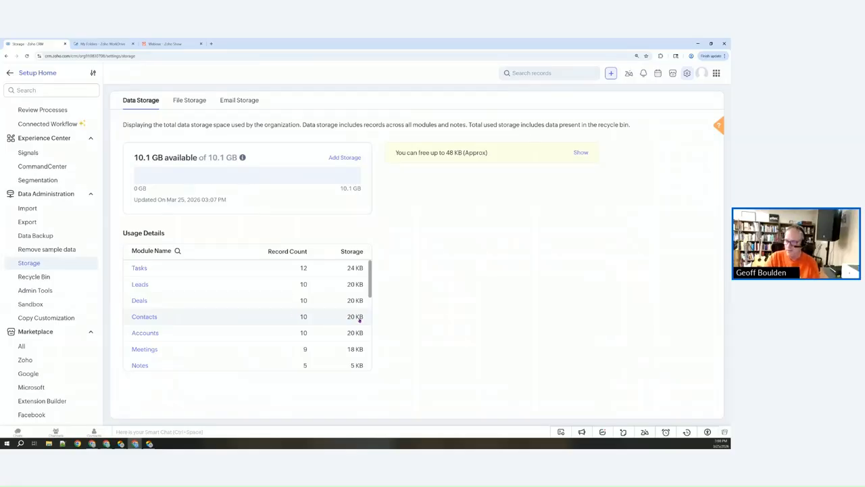
pyautogui.moveTo(349, 184)
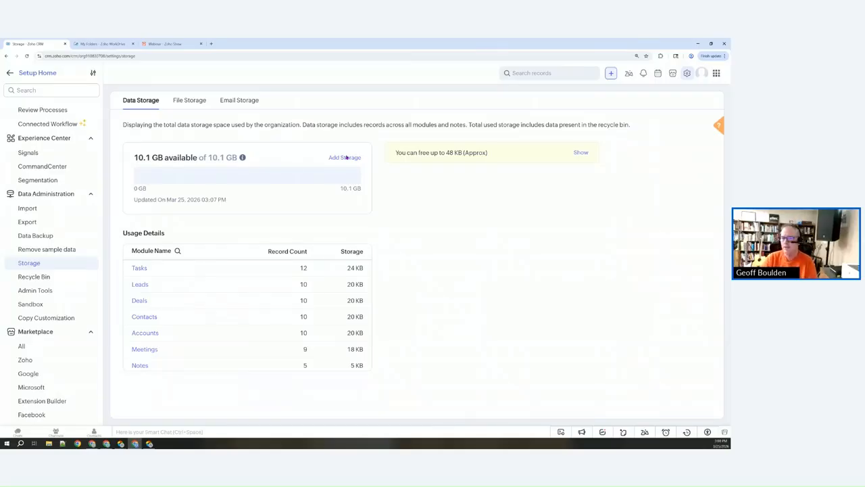
pyautogui.click(197, 101)
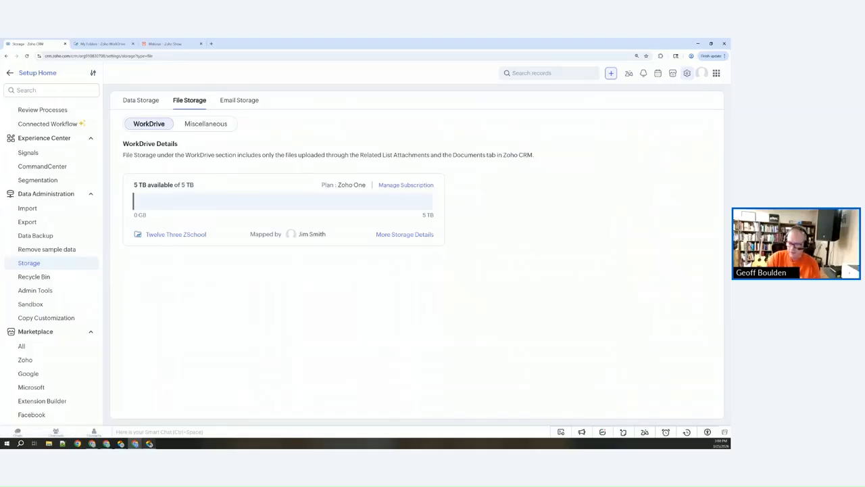
# Switch to the other Zoho CRM organization's window and review its file storage, including migration status and usage per user.
pyautogui.click(135, 444)
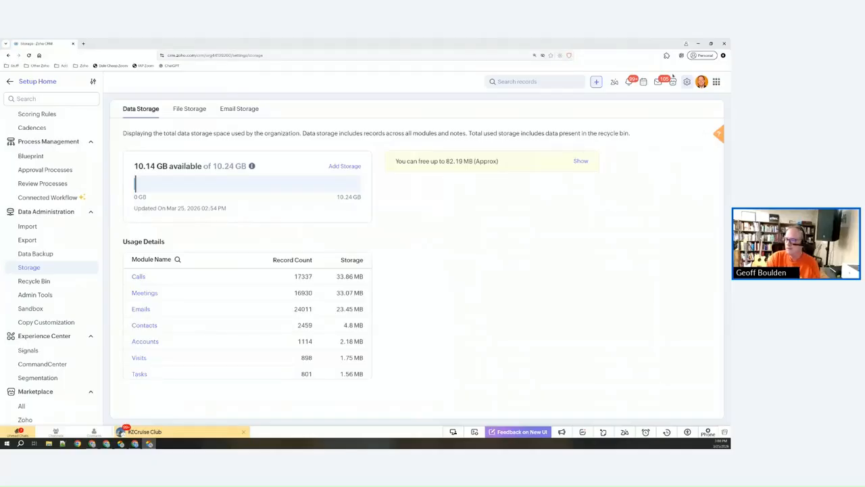
pyautogui.click(189, 107)
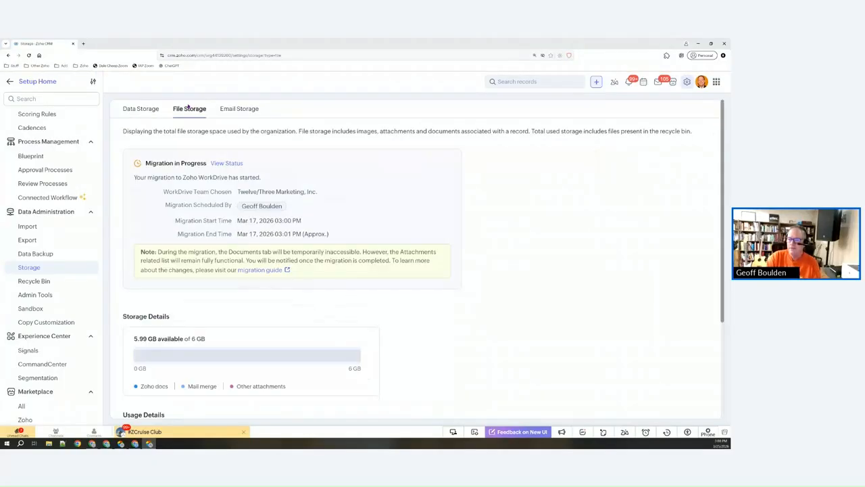
pyautogui.scroll(-1, 564, 168)
pyautogui.scroll(1, 564, 168)
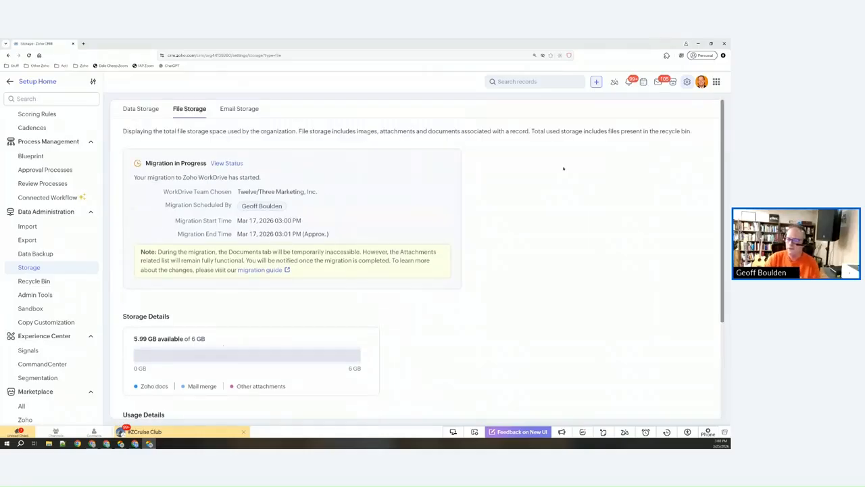
pyautogui.scroll(-2, 250, 240)
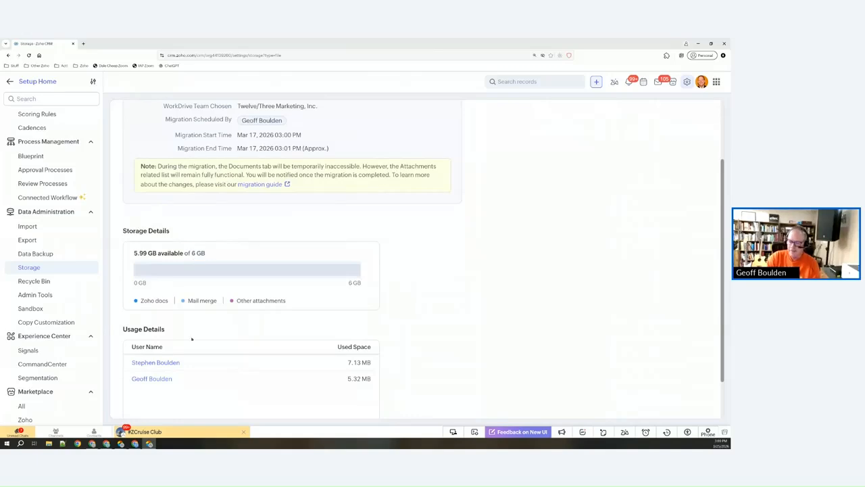
pyautogui.scroll(-1, 189, 331)
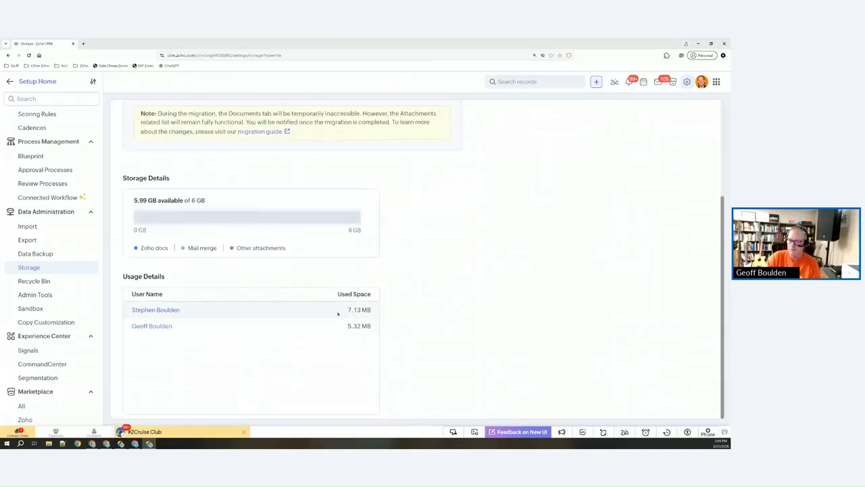
pyautogui.scroll(2, 282, 322)
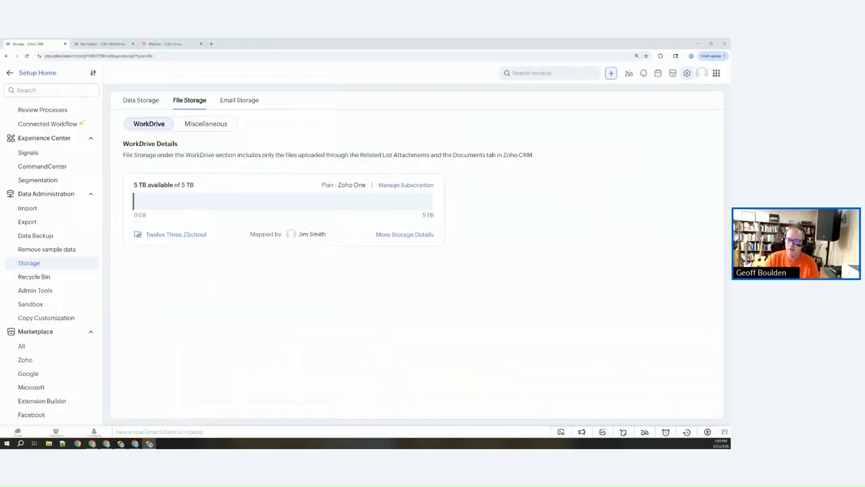
# Switch to Zoho WorkDrive in the first browser window and check the total and available storage in its Admin Console.
pyautogui.click(98, 42)
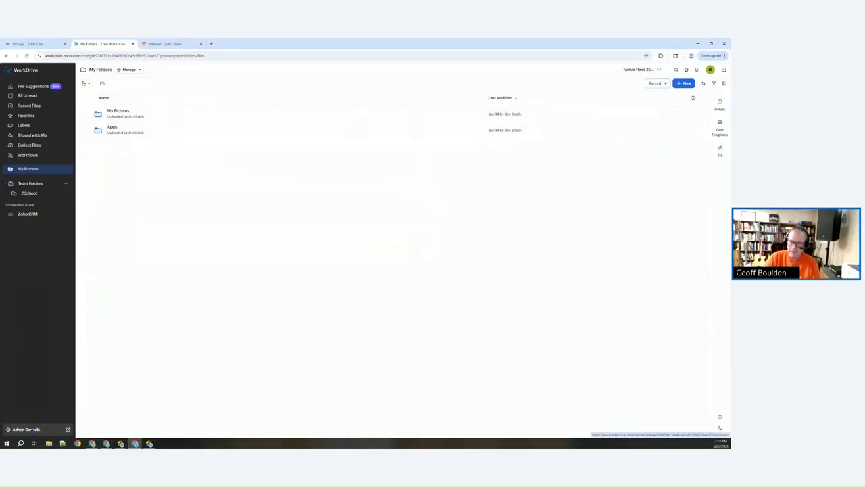
pyautogui.click(33, 430)
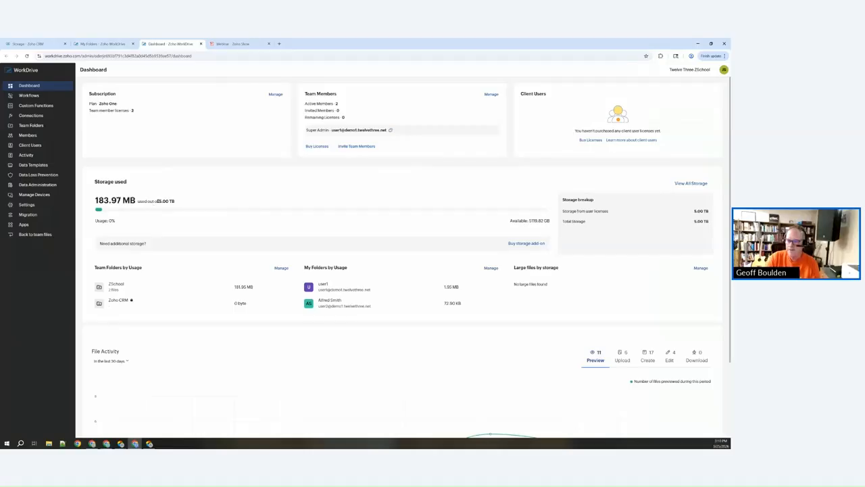
pyautogui.moveTo(157, 201); pyautogui.dragTo(184, 203)
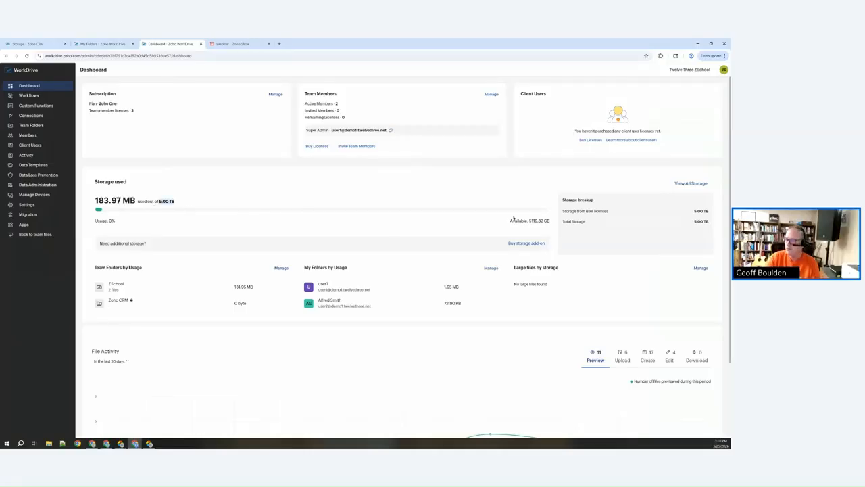
pyautogui.moveTo(529, 221); pyautogui.dragTo(509, 221)
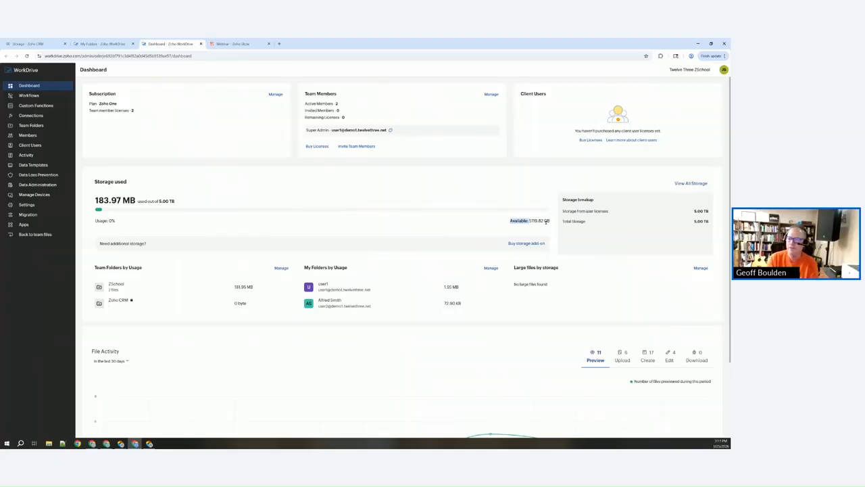
# Return to Zoho CRM and reopen the Storage settings from Setup to view the WorkDrive file storage details.
pyautogui.click(41, 43)
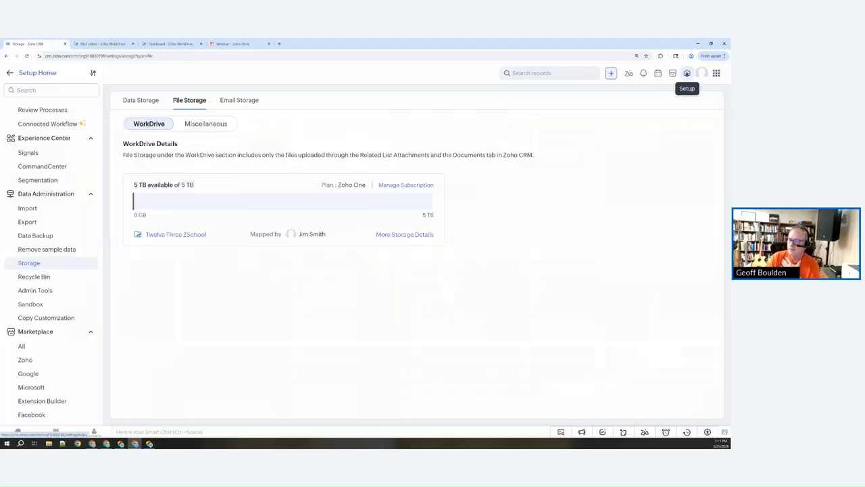
pyautogui.click(687, 73)
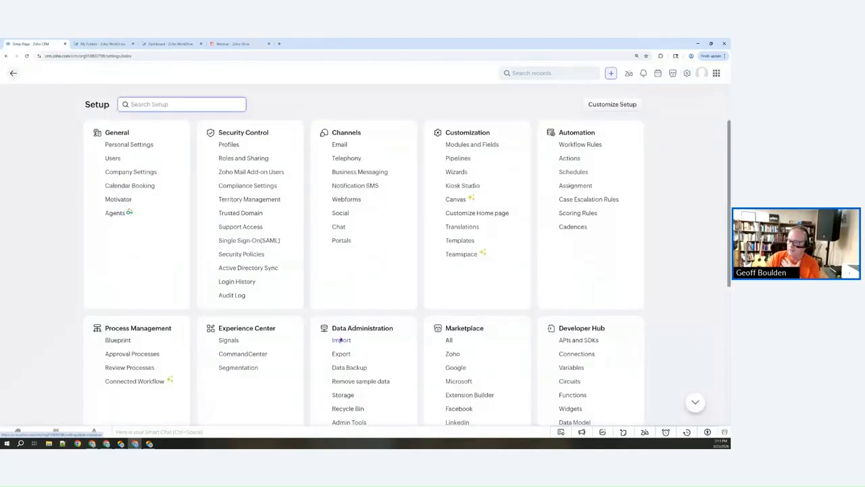
pyautogui.scroll(-2, 338, 338)
pyautogui.click(342, 305)
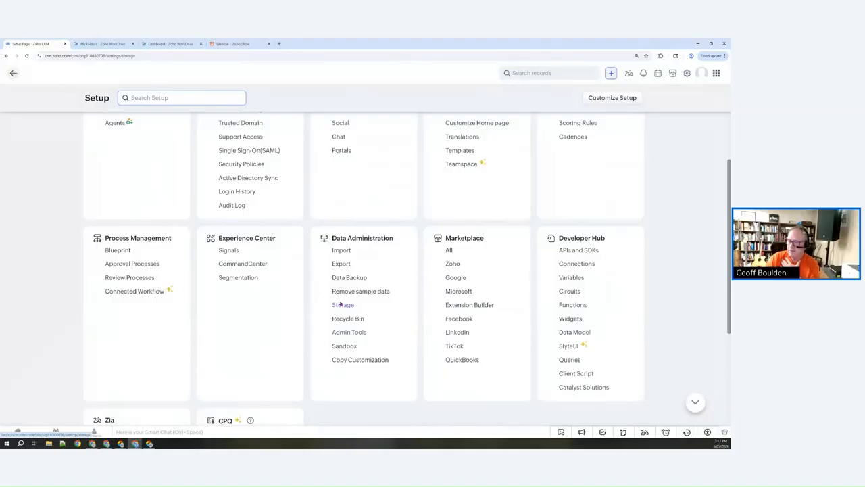
pyautogui.click(181, 100)
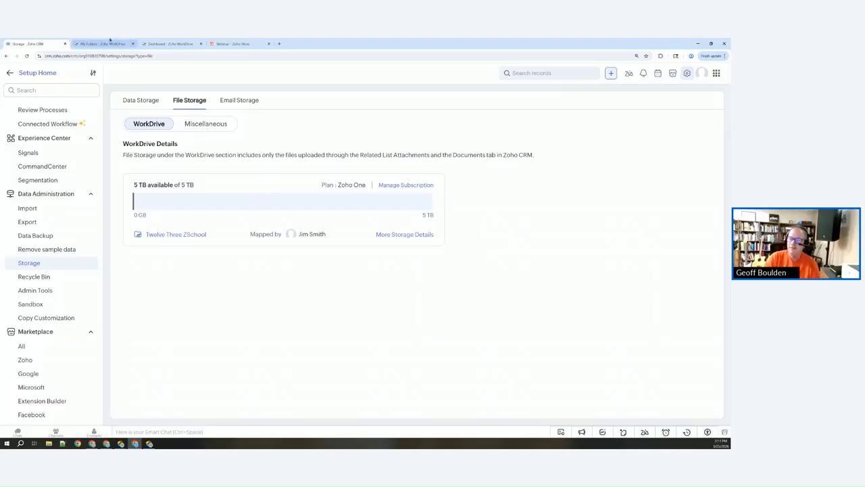
# Switch to Zoho WorkDrive and browse My Folders to Apps > Zoho CRM > Accounts to view the account folders.
pyautogui.click(102, 44)
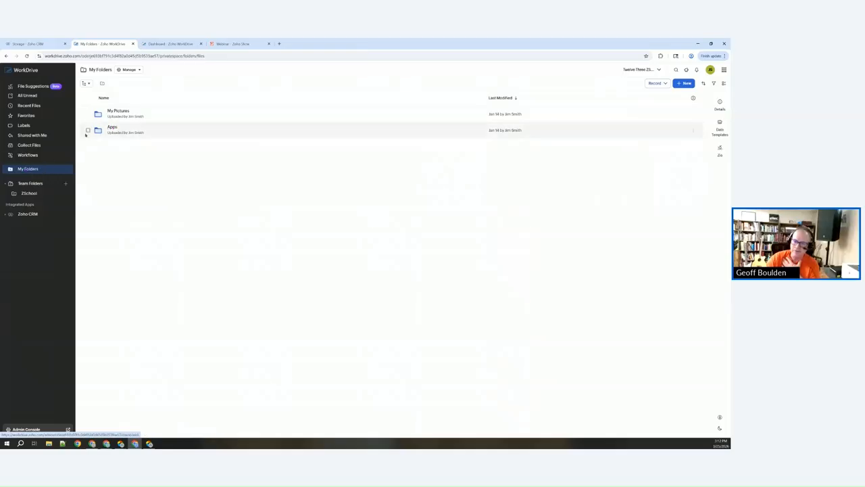
pyautogui.click(112, 128)
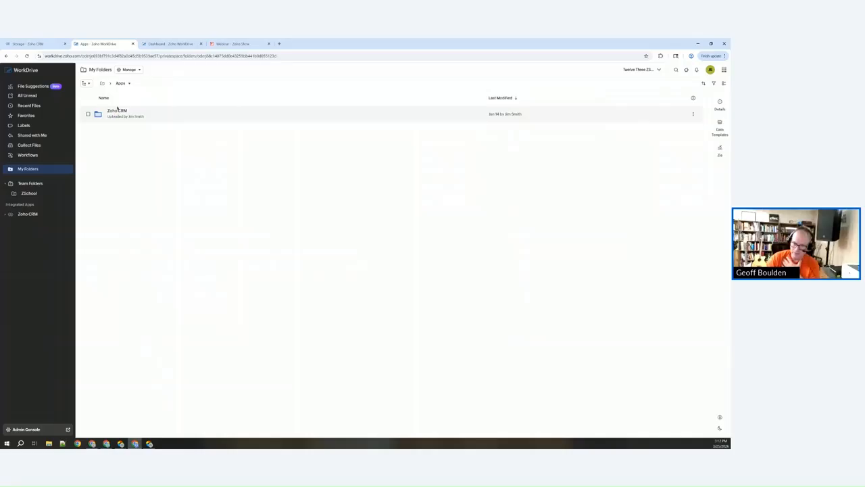
pyautogui.click(117, 110)
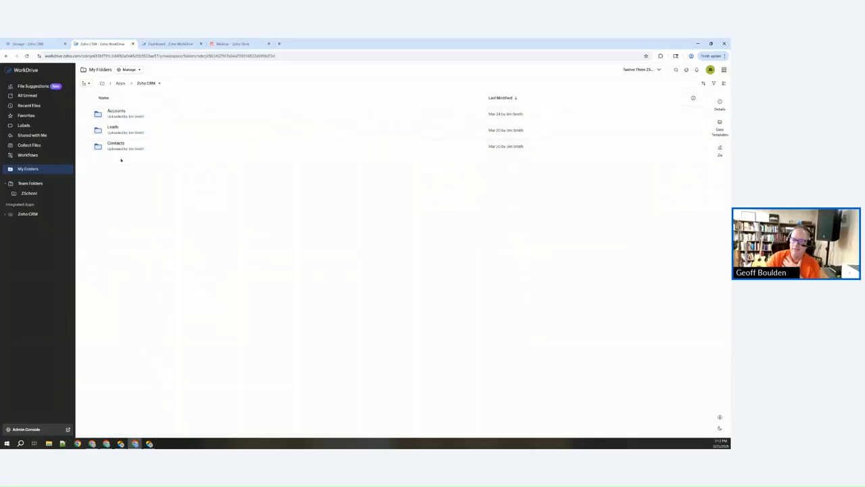
pyautogui.click(116, 112)
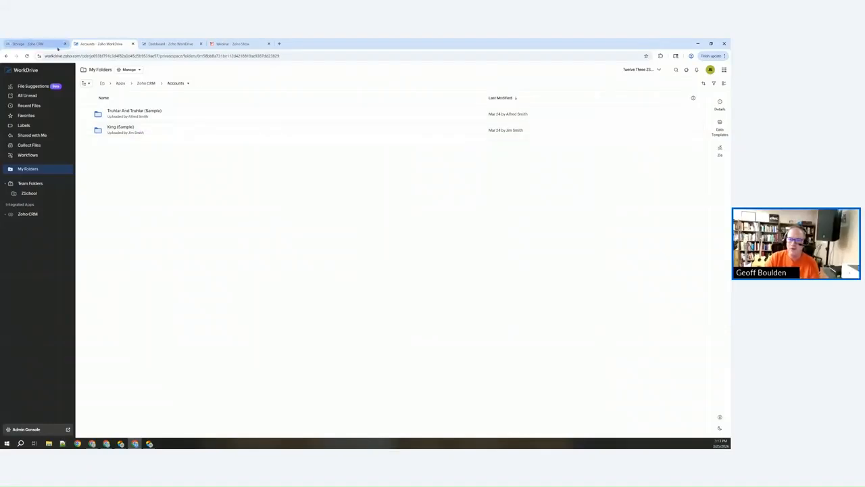
# Return to Zoho CRM, leave Setup, and open the Commercial Press (Sample) account to check its account owner.
pyautogui.click(31, 44)
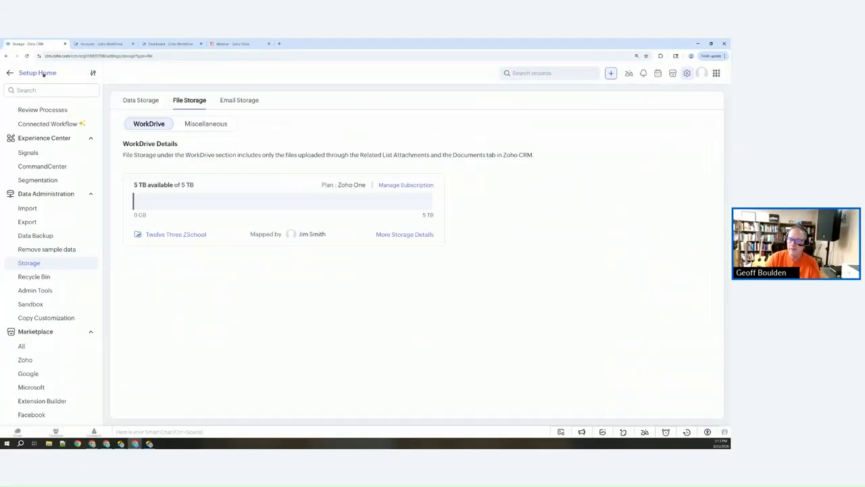
pyautogui.click(10, 73)
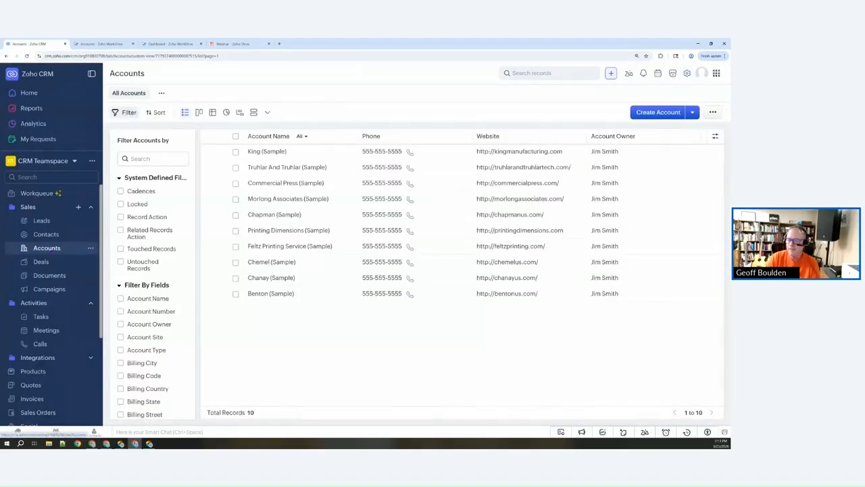
pyautogui.click(264, 181)
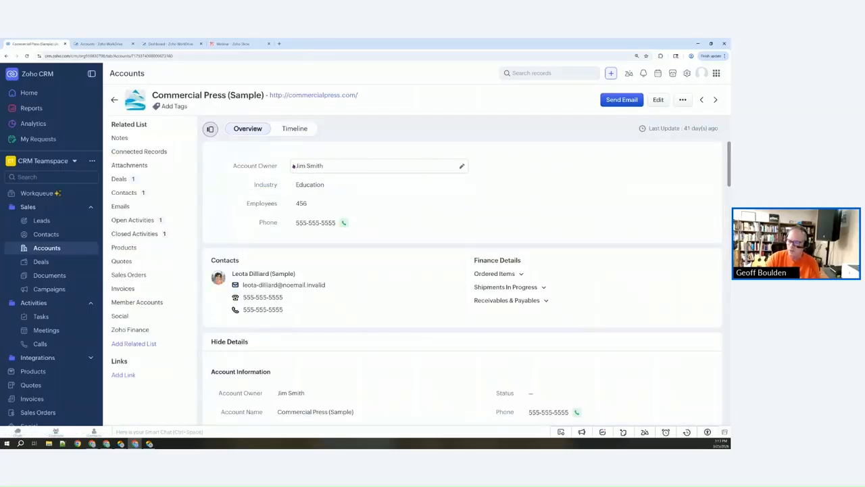
pyautogui.moveTo(306, 169)
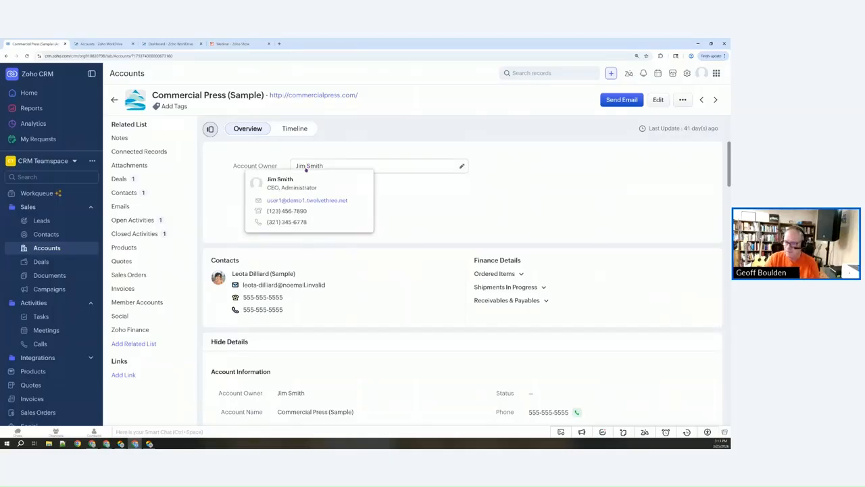
# Upload IMG_0759.jpeg from the Pictures folder as an attachment to the Commercial Press (Sample) account.
pyautogui.click(140, 167)
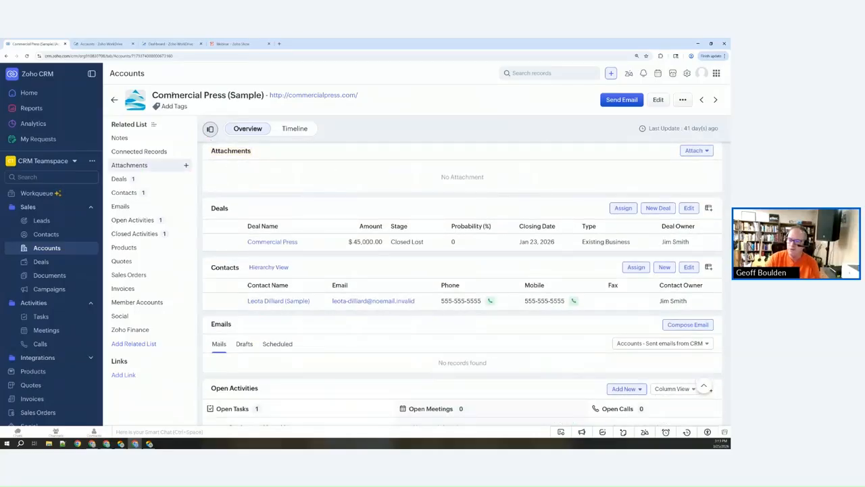
pyautogui.click(694, 150)
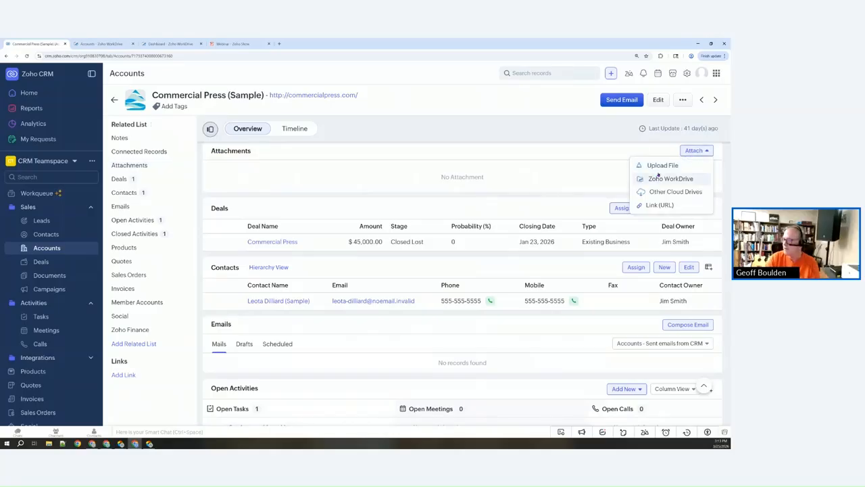
pyautogui.click(659, 165)
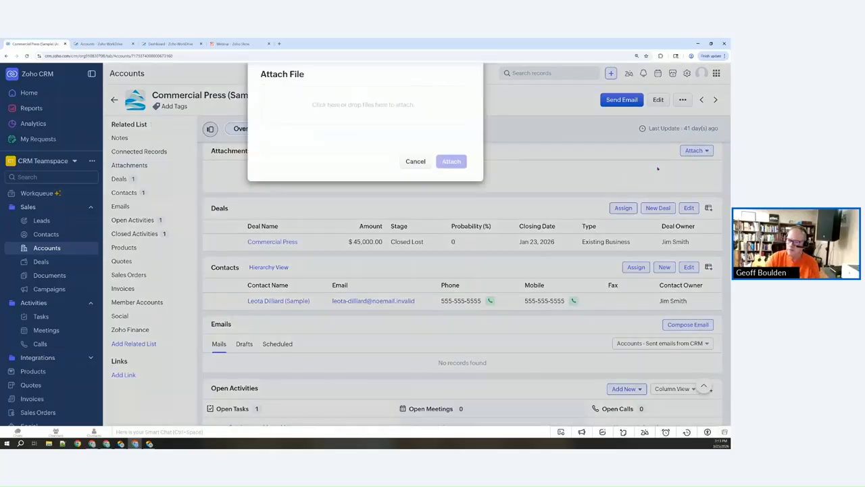
pyautogui.click(421, 114)
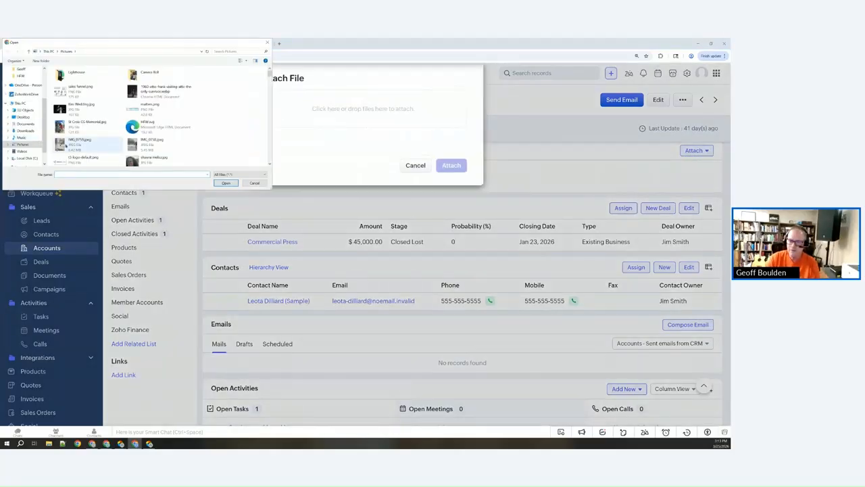
pyautogui.click(70, 144)
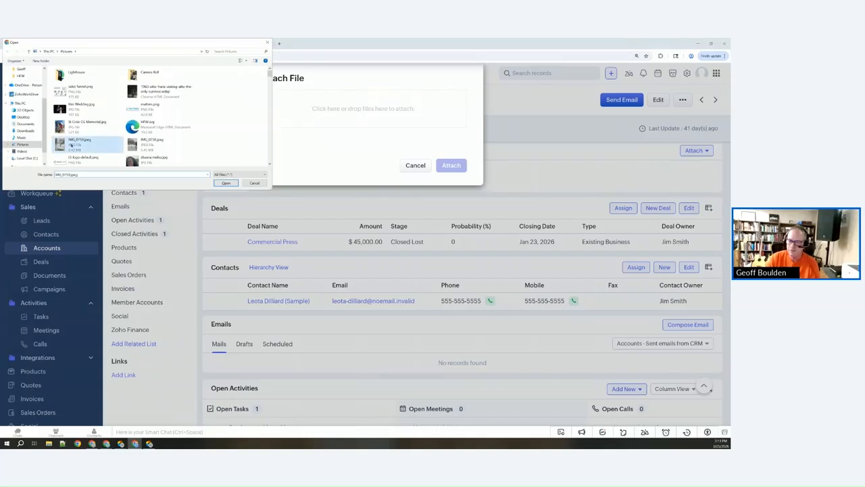
pyautogui.click(225, 183)
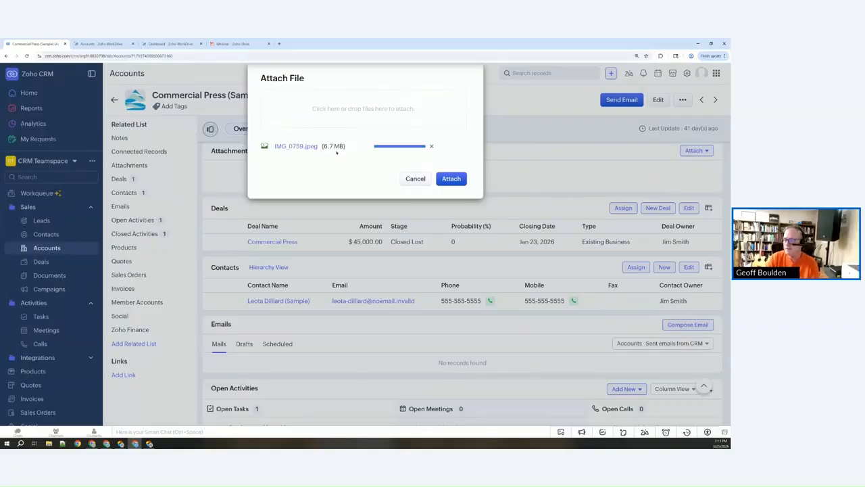
pyautogui.click(449, 179)
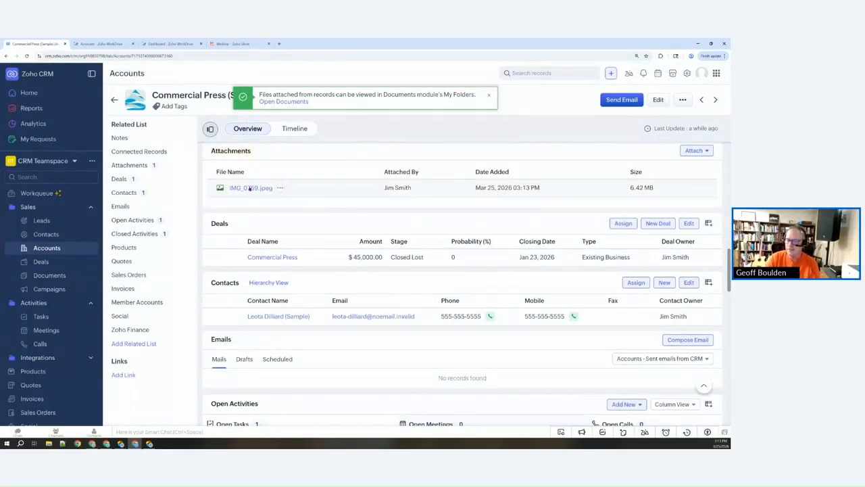
# Preview the attached image, and switch to Zoho WorkDrive to view the Attachments folder inside Commercial Press (Sample).
pyautogui.click(250, 188)
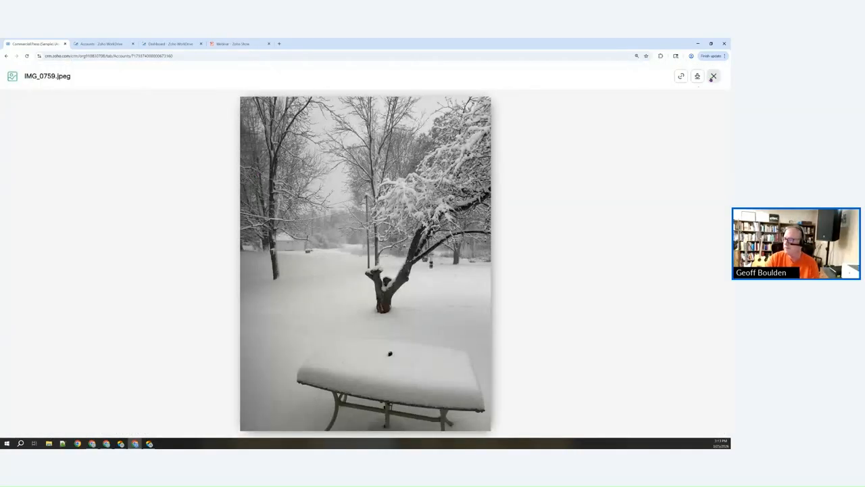
pyautogui.click(71, 46)
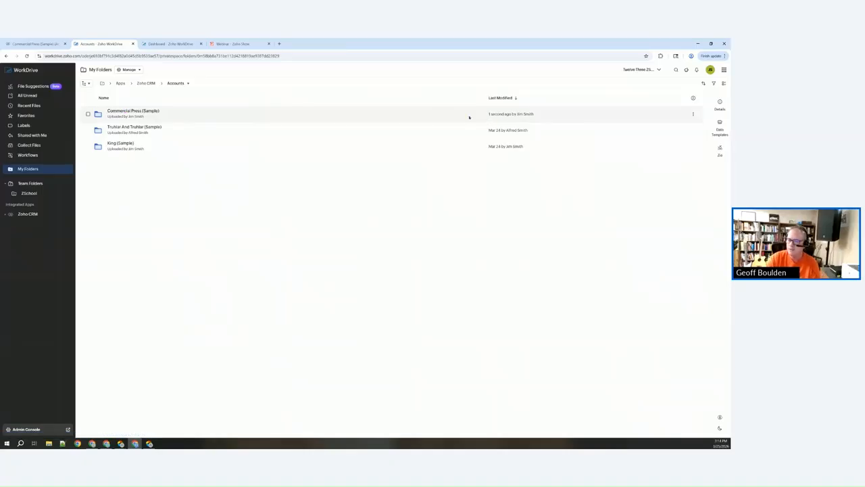
pyautogui.click(136, 110)
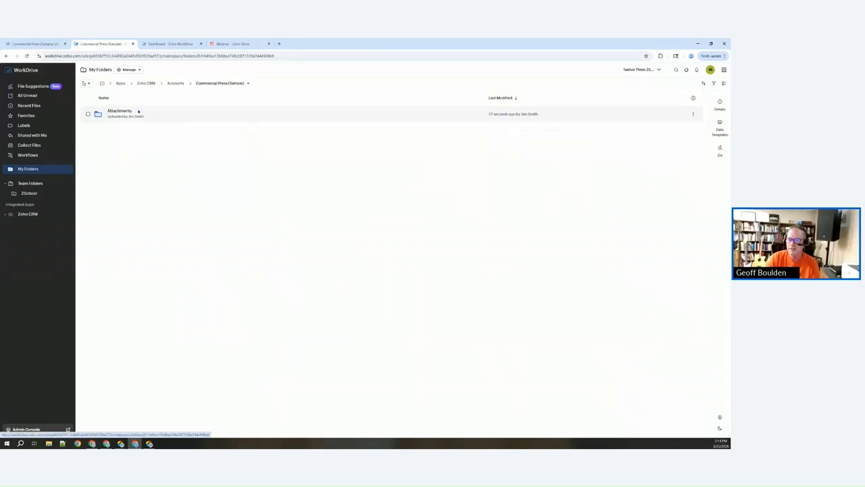
pyautogui.click(120, 111)
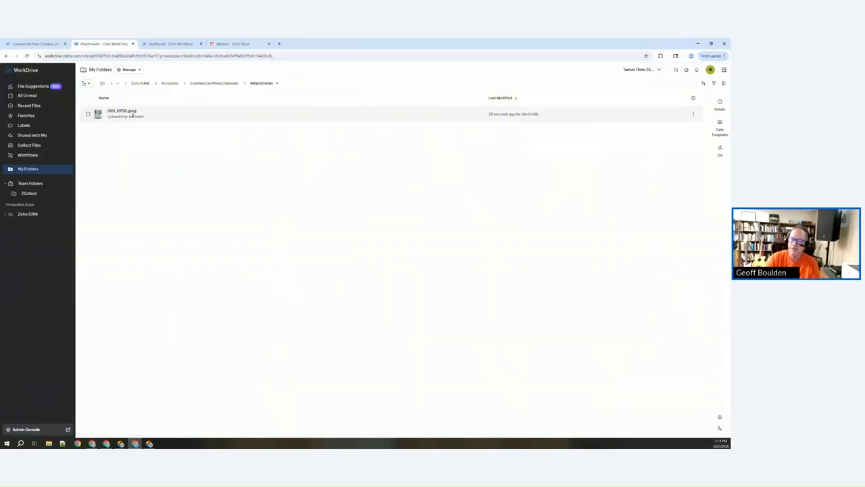
# Return to Zoho CRM, attach Zoho.jpg to the Commercial Press (Sample) account, and check its Attachments folder in Zoho WorkDrive.
pyautogui.click(28, 43)
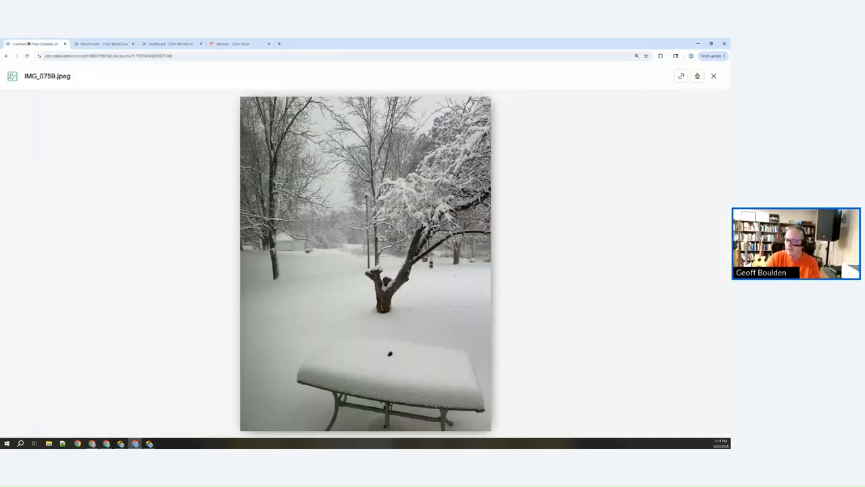
pyautogui.press('Escape')
pyautogui.click(694, 152)
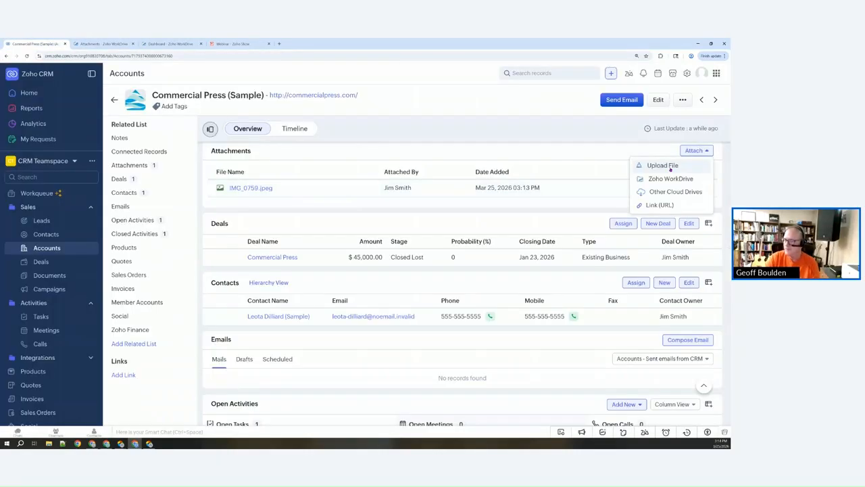
pyautogui.click(663, 166)
pyautogui.click(351, 108)
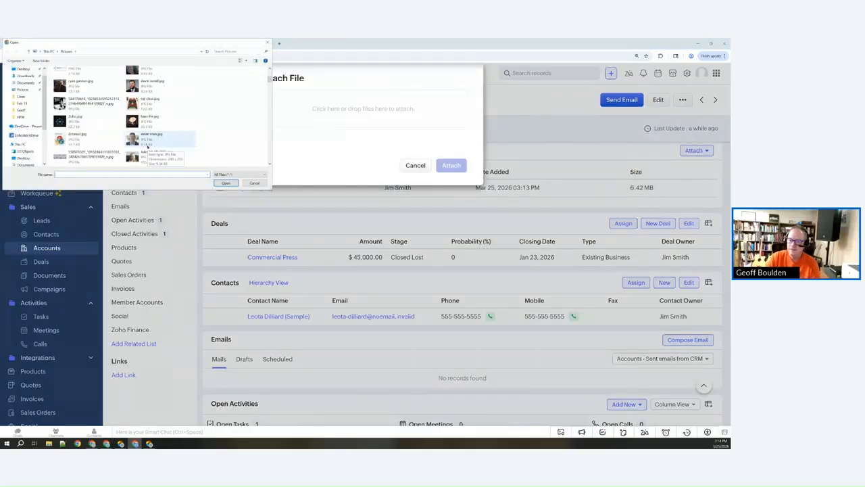
pyautogui.doubleClick(149, 139)
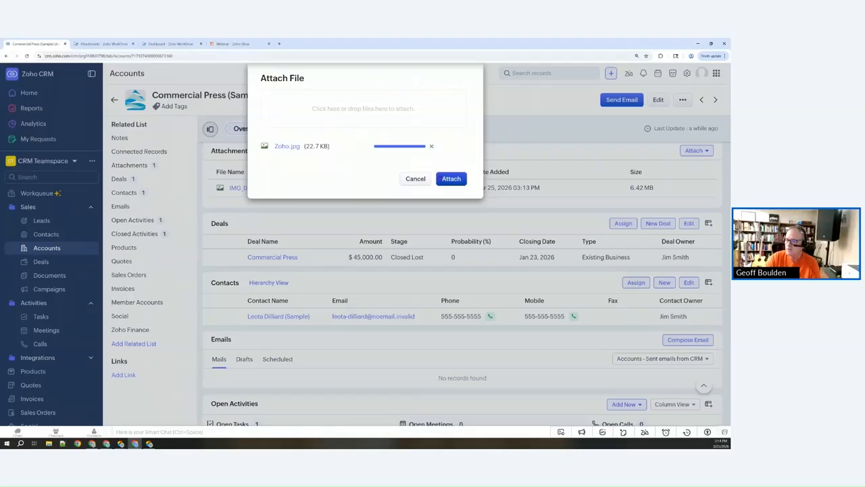
pyautogui.click(449, 178)
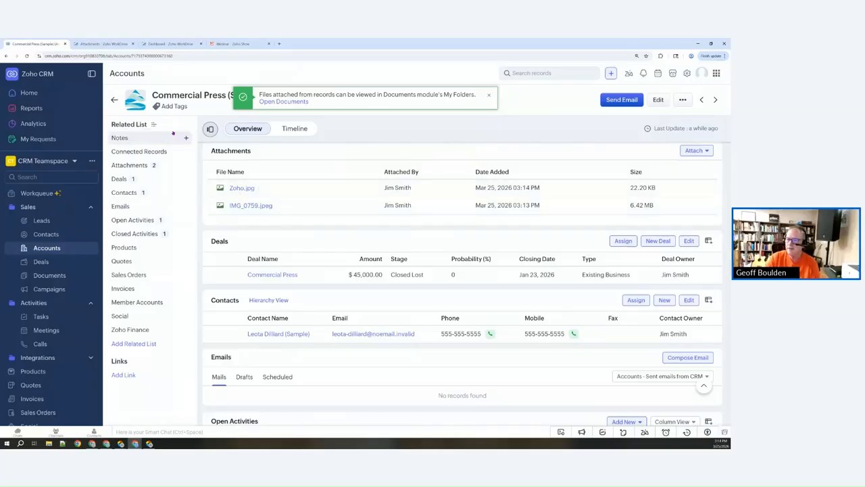
pyautogui.click(109, 42)
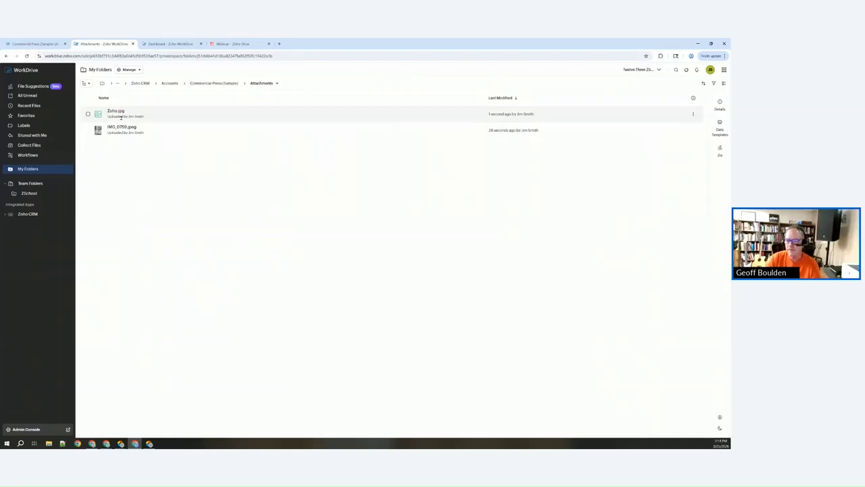
# Return to Zoho CRM, open the Morlong Associates (Sample) account, and change its account owner to the second listed user.
pyautogui.click(52, 44)
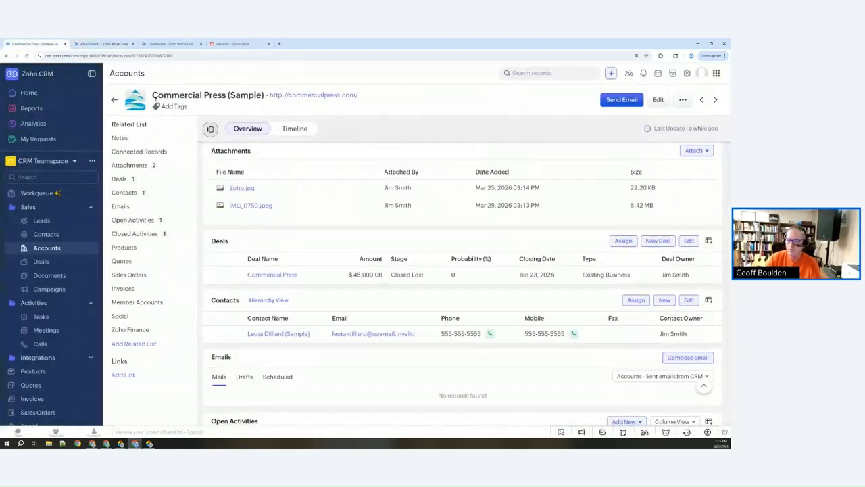
pyautogui.click(46, 248)
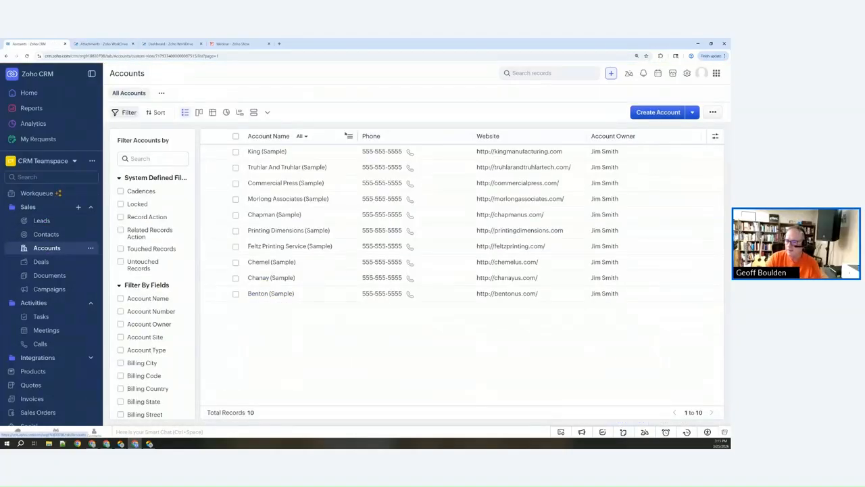
pyautogui.click(271, 199)
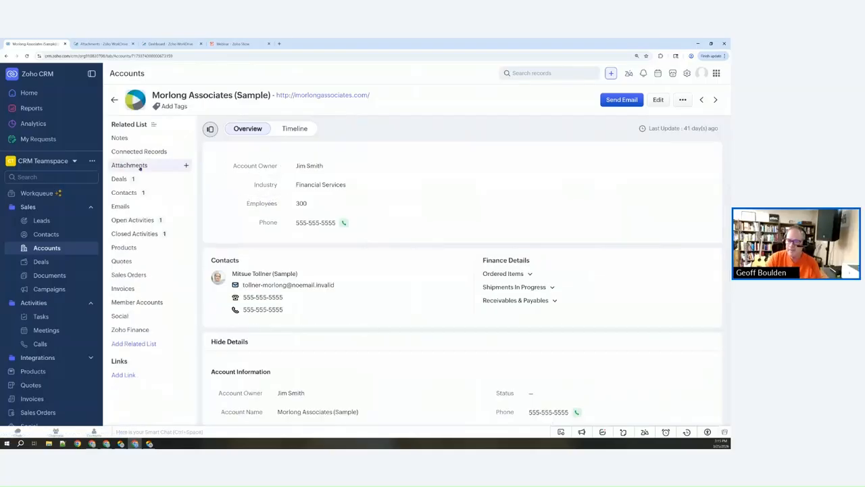
pyautogui.click(308, 165)
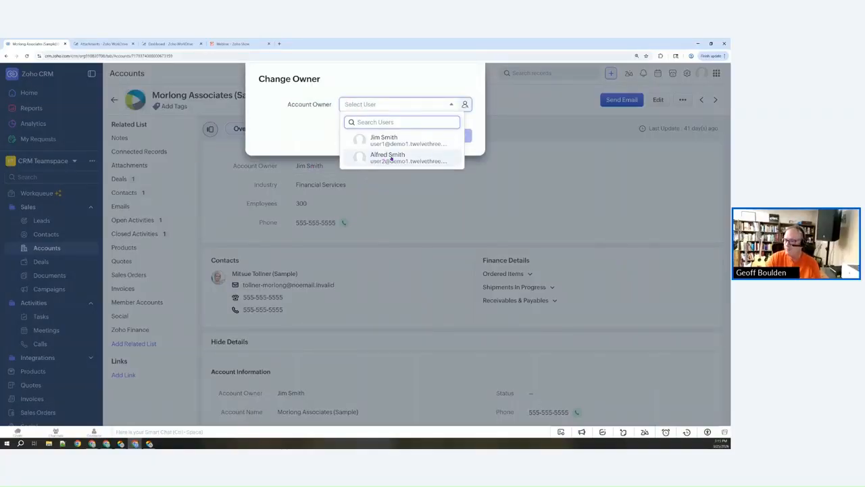
pyautogui.click(391, 156)
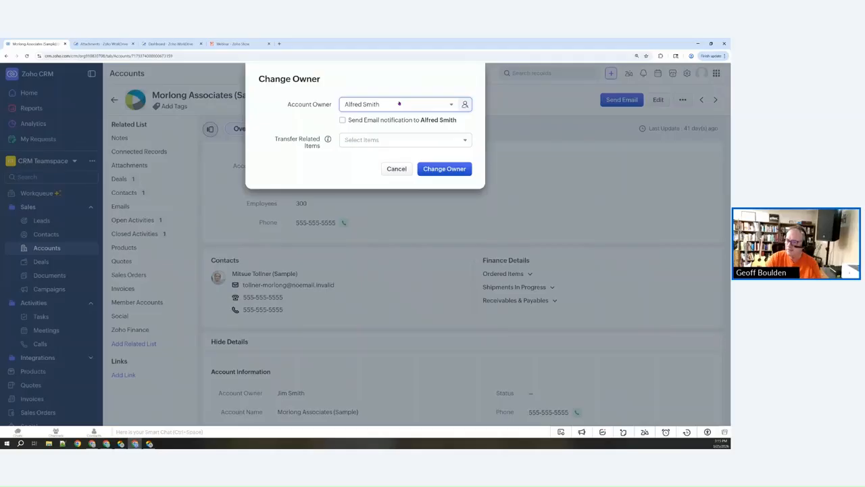
pyautogui.click(441, 169)
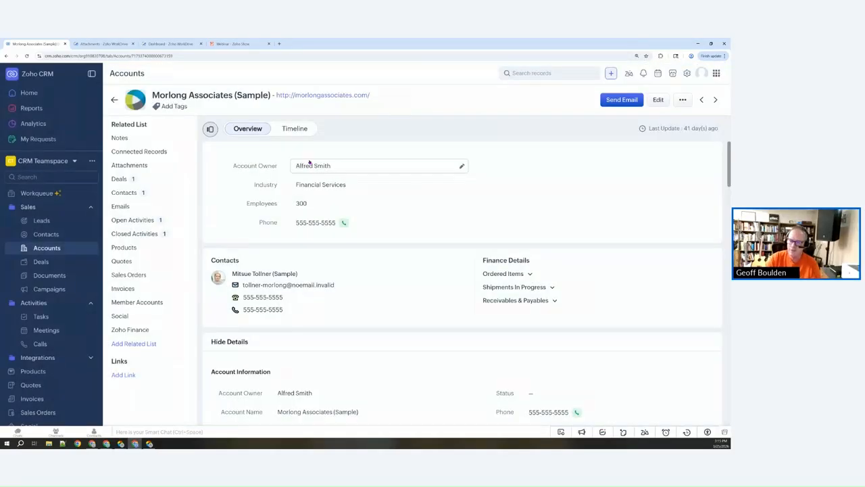
# Upload IMG_0759.jpeg from the Pictures folder as an attachment to the Morlong Associates (Sample) account.
pyautogui.click(124, 166)
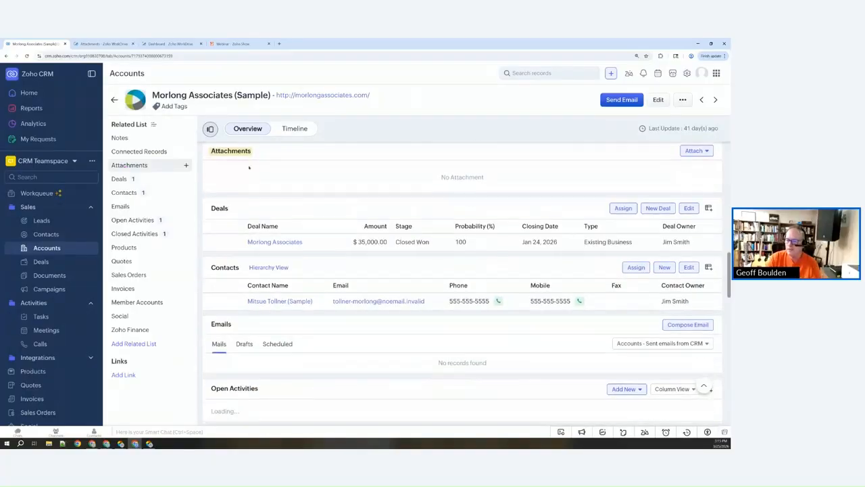
pyautogui.click(690, 151)
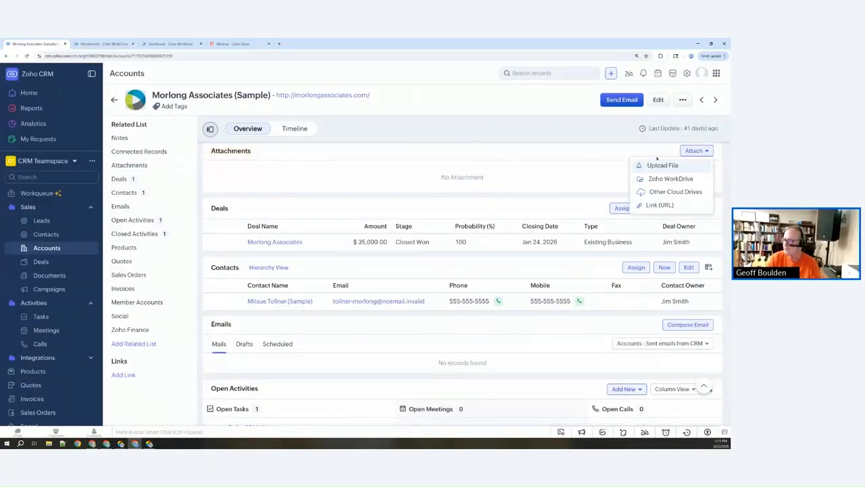
pyautogui.click(650, 167)
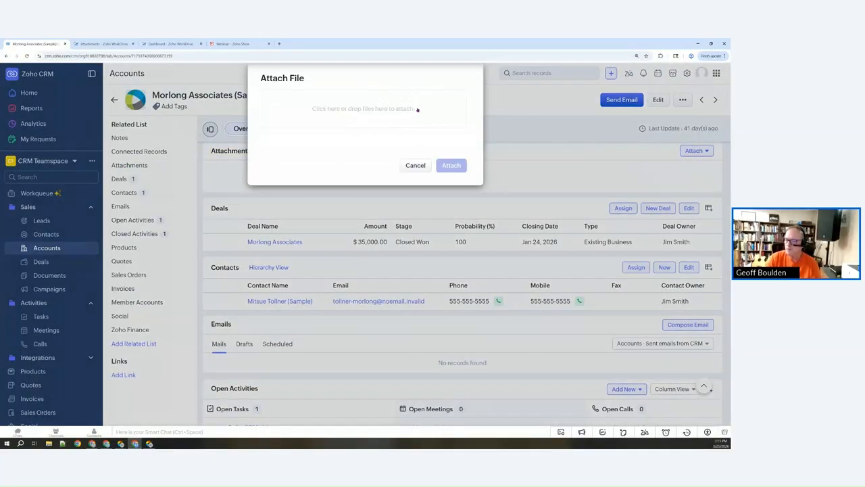
pyautogui.click(389, 111)
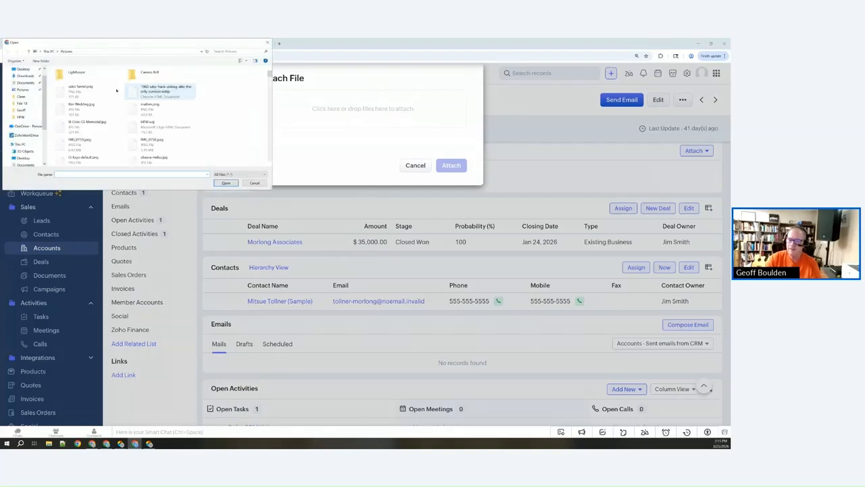
pyautogui.click(72, 144)
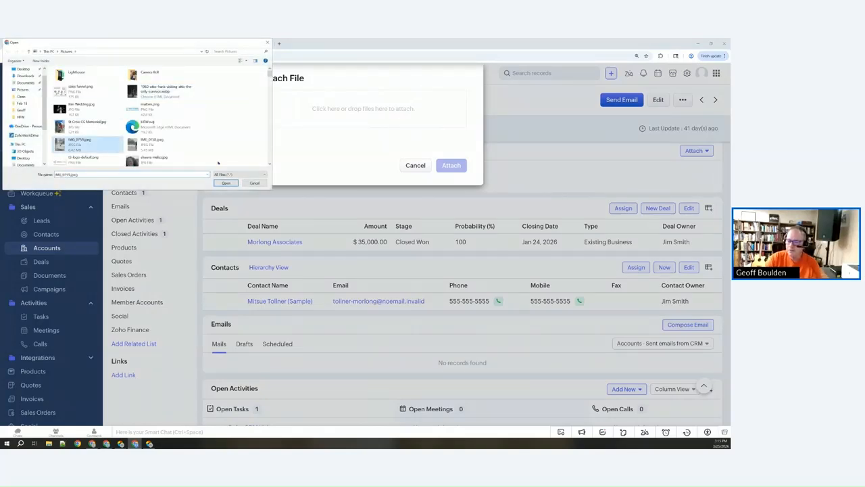
pyautogui.click(226, 183)
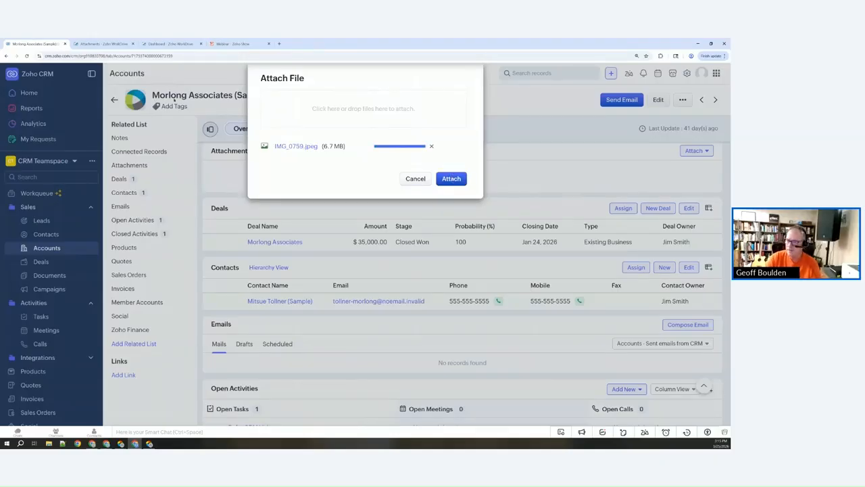
pyautogui.click(446, 178)
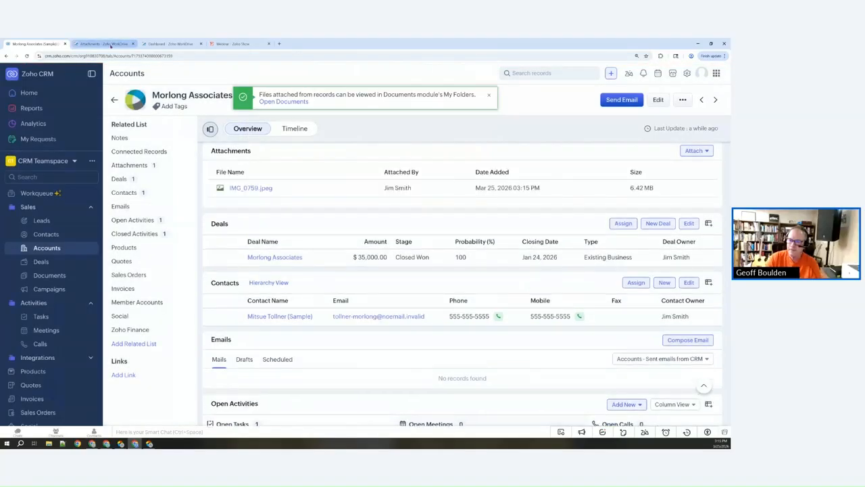
# Switch to Zoho WorkDrive and go up to the Accounts folder to check for a Morlong Associates (Sample) folder.
pyautogui.click(110, 44)
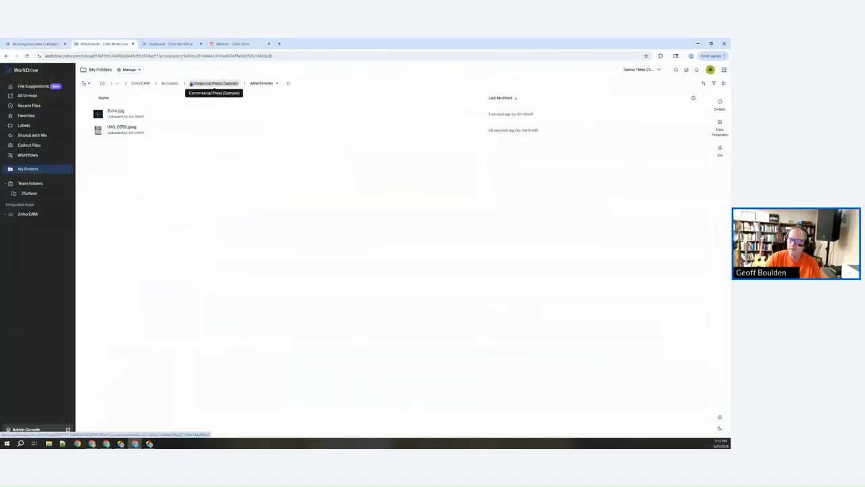
pyautogui.click(169, 83)
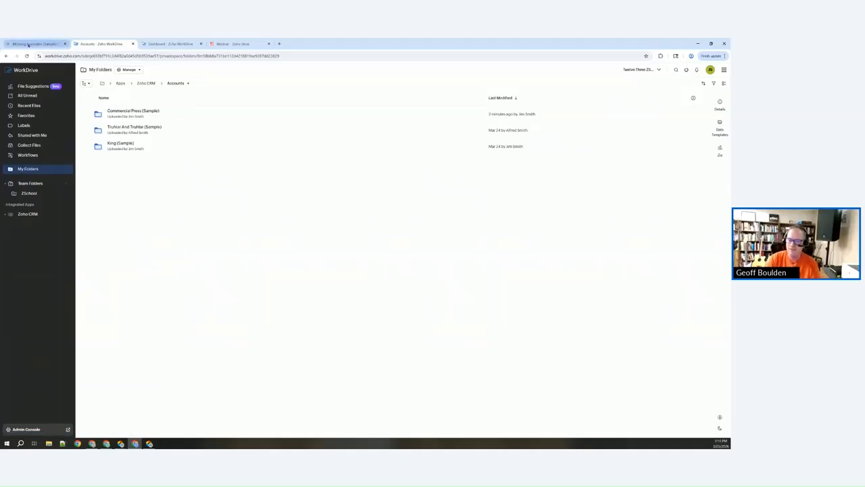
# Return to Zoho CRM and change the Morlong Associates (Sample) account owner back to the first listed user.
pyautogui.click(22, 44)
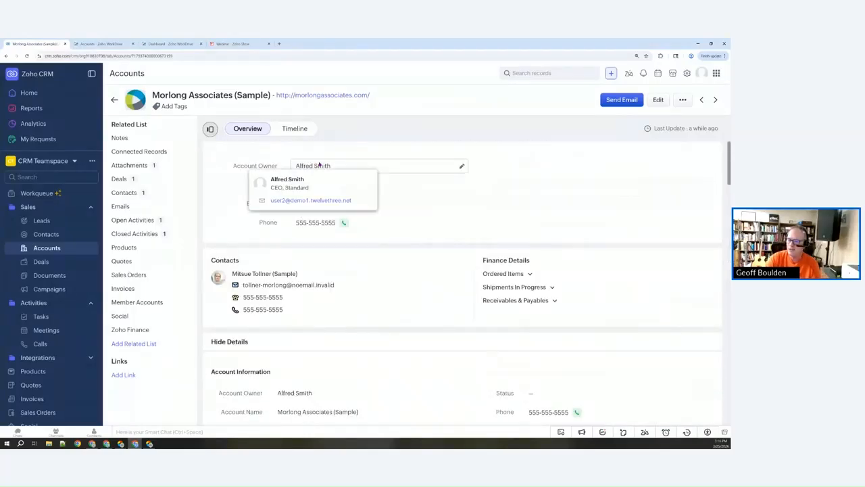
pyautogui.click(323, 165)
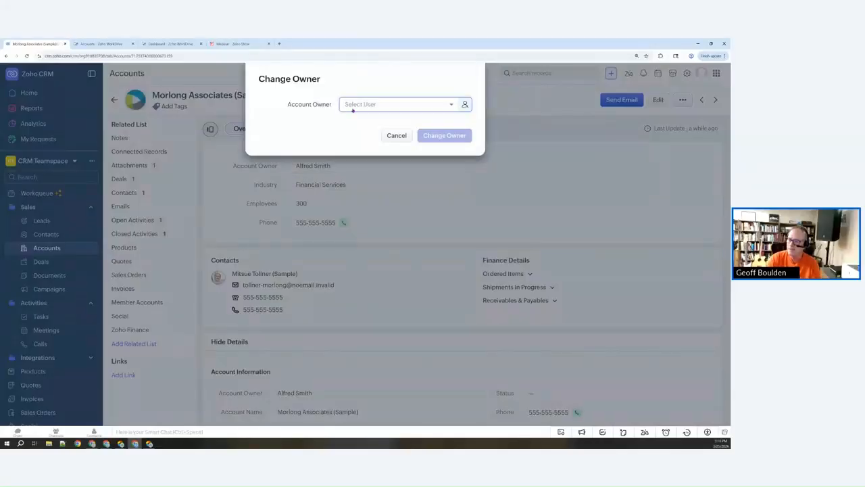
pyautogui.click(356, 104)
pyautogui.click(380, 139)
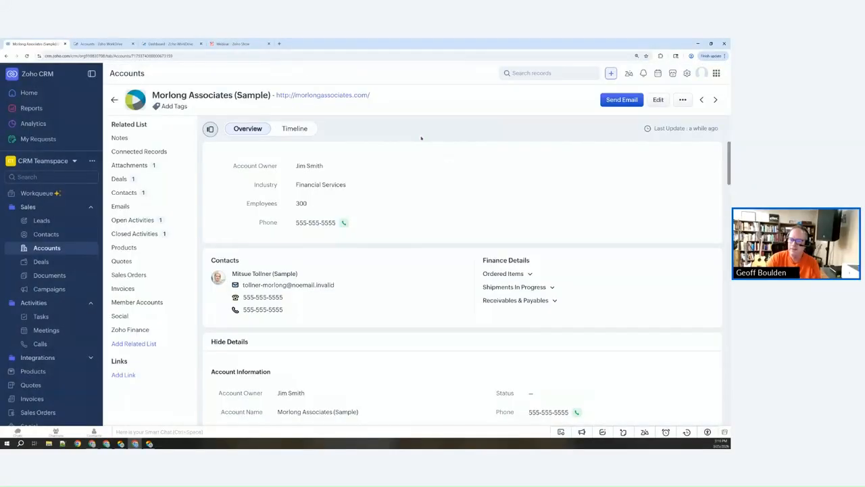
# Switch to Zoho WorkDrive and open the Attachments folder inside Morlong Associates (Sample) to view the uploaded file.
pyautogui.click(102, 43)
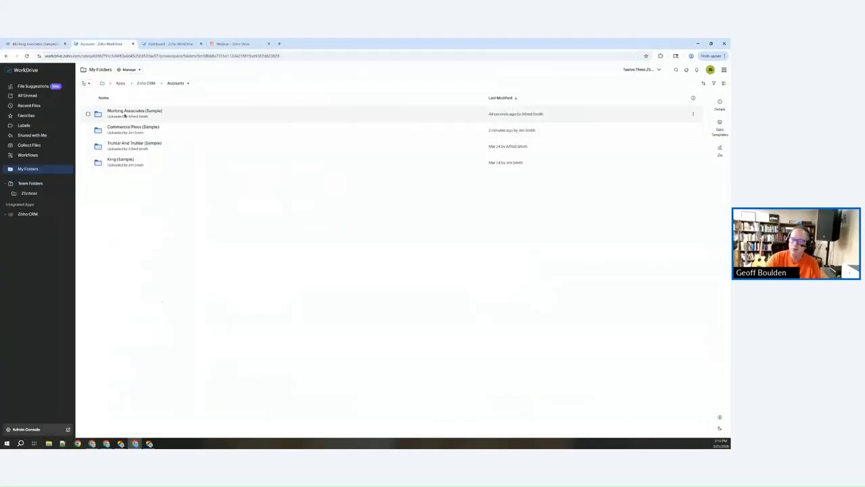
pyautogui.click(124, 114)
pyautogui.click(124, 113)
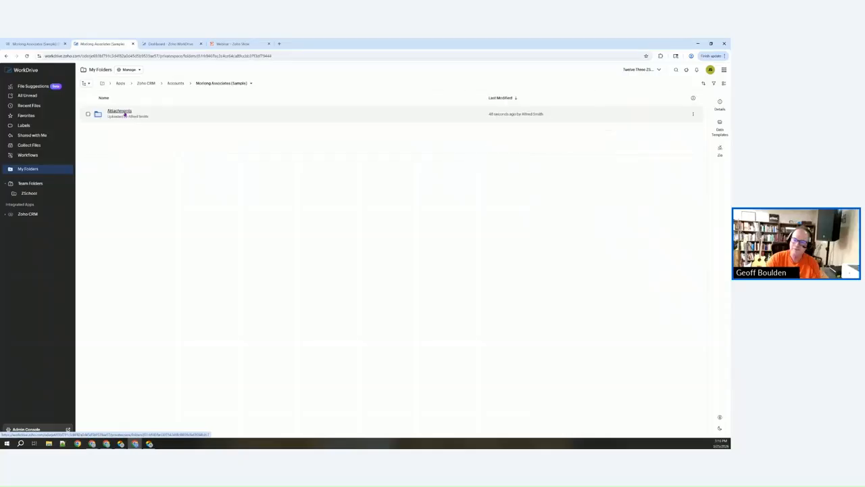
pyautogui.click(124, 114)
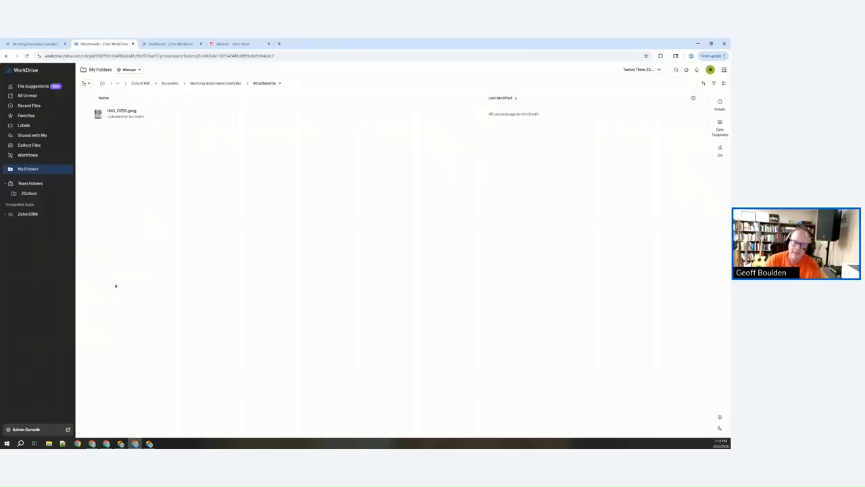
# Switch to the Webinar presentation in Zoho Show.
pyautogui.click(240, 44)
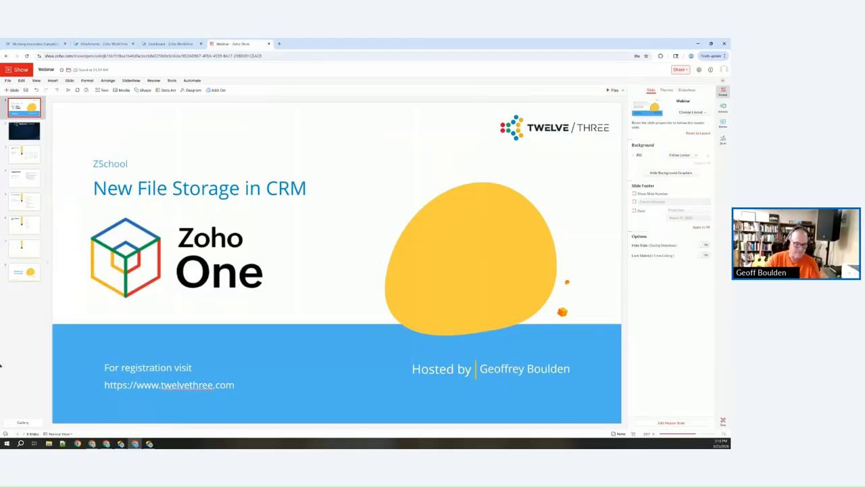
pyautogui.hotkey('alt', 'Tab')
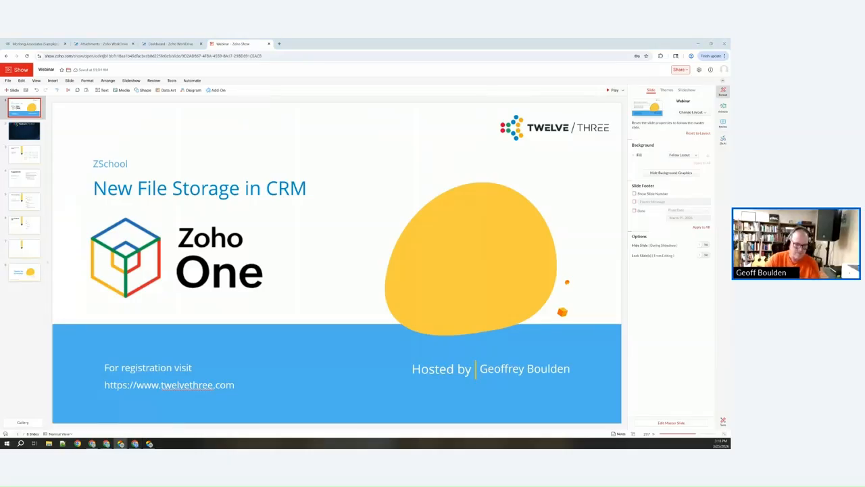